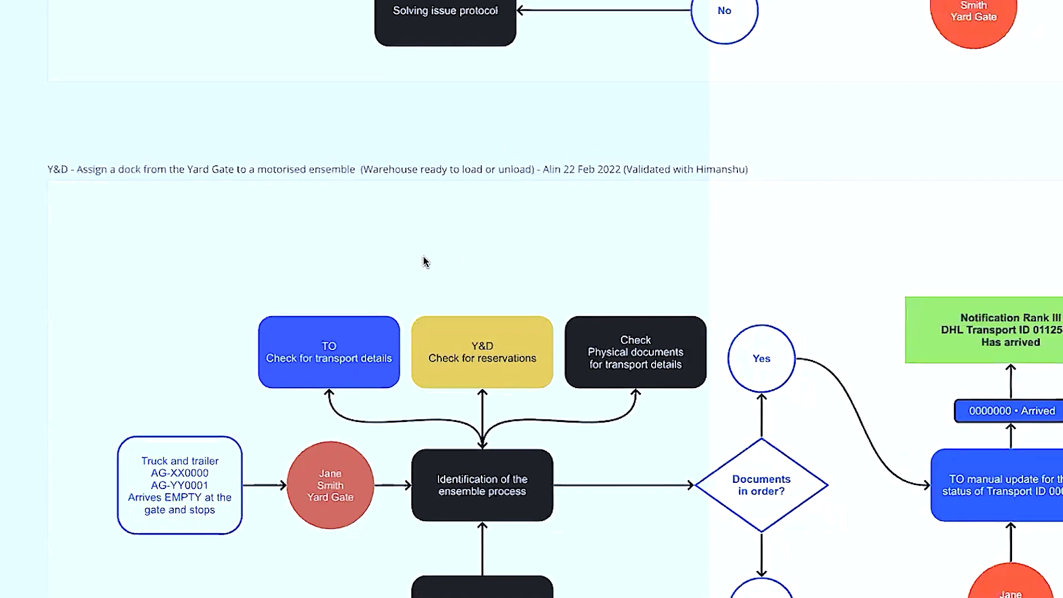
{"action": "scroll", "coordinate": [425, 261], "scroll_direction": "down", "scroll_amount": 3}
{"action": "scroll", "coordinate": [490, 236], "scroll_direction": "down", "scroll_amount": 2}
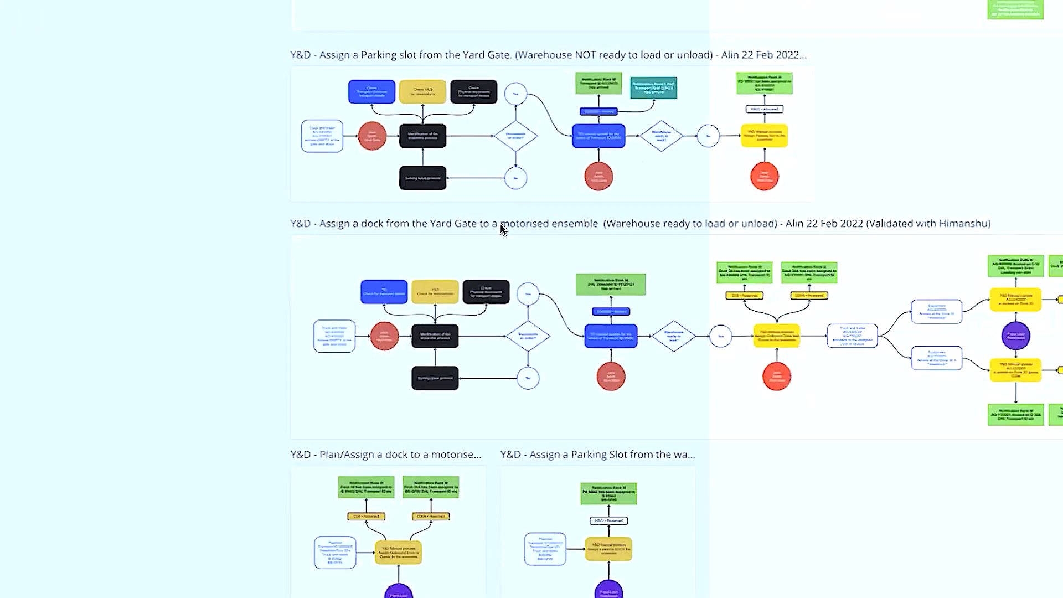
{"action": "scroll", "coordinate": [188, 225], "scroll_direction": "up", "scroll_amount": 3}
{"action": "scroll", "coordinate": [187, 225], "scroll_direction": "up", "scroll_amount": 3}
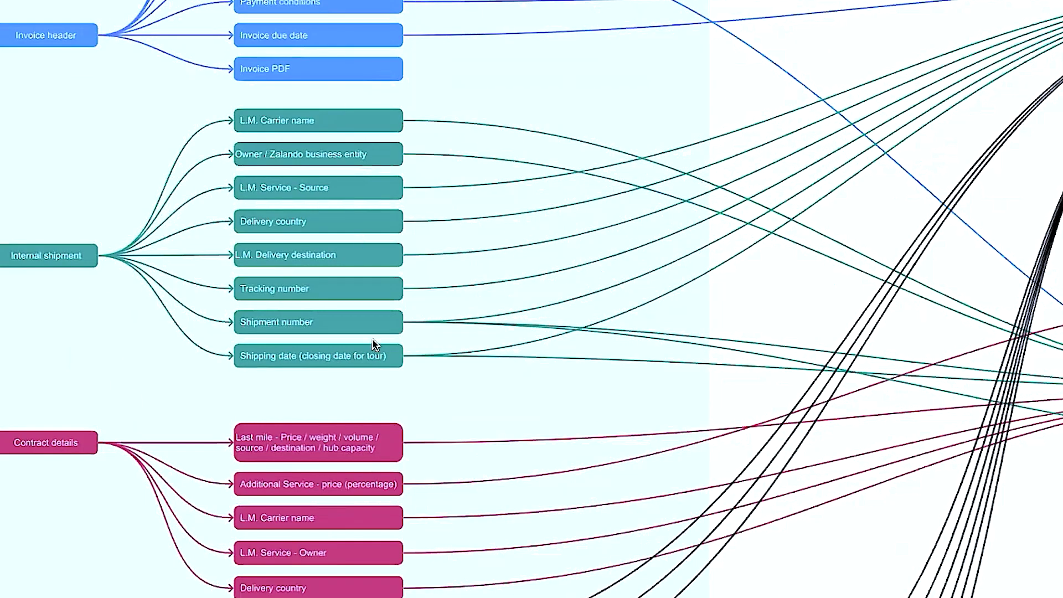
{"action": "scroll", "coordinate": [382, 345], "scroll_direction": "down", "scroll_amount": 2}
{"action": "scroll", "coordinate": [698, 344], "scroll_direction": "down", "scroll_amount": 5}
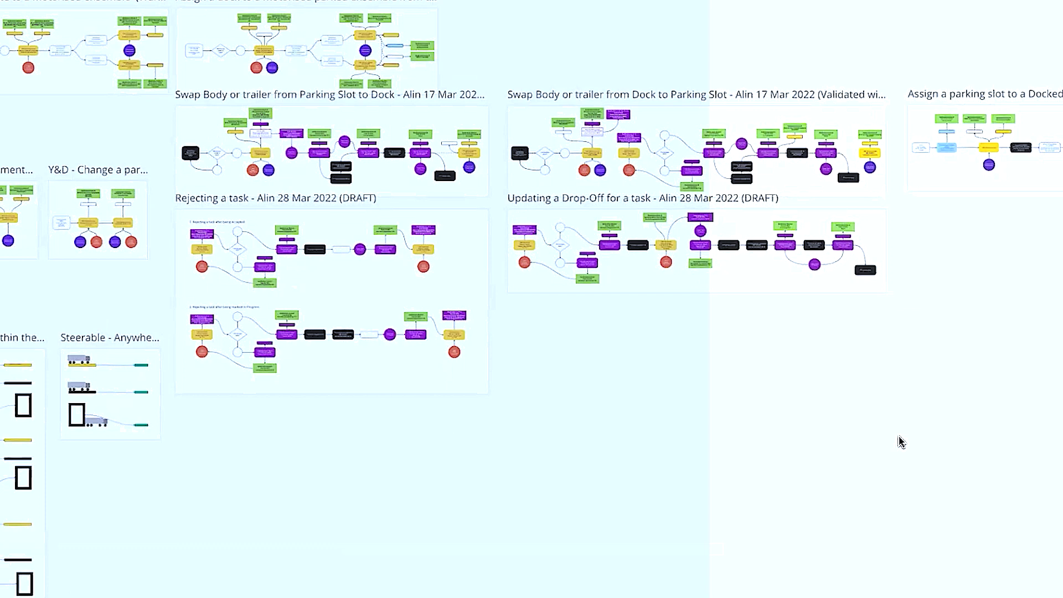
{"action": "scroll", "coordinate": [901, 443], "scroll_direction": "up", "scroll_amount": 3}
Step: Pan the board past the Y&D and Steerable diagrams to the Transport arrival-to-departure flowchart
{"action": "mouse_move", "coordinate": [989, 440]}
{"action": "left_mouse_down"}
{"action": "mouse_move", "coordinate": [1059, 432]}
{"action": "mouse_move", "coordinate": [1062, 377]}
{"action": "left_mouse_up"}
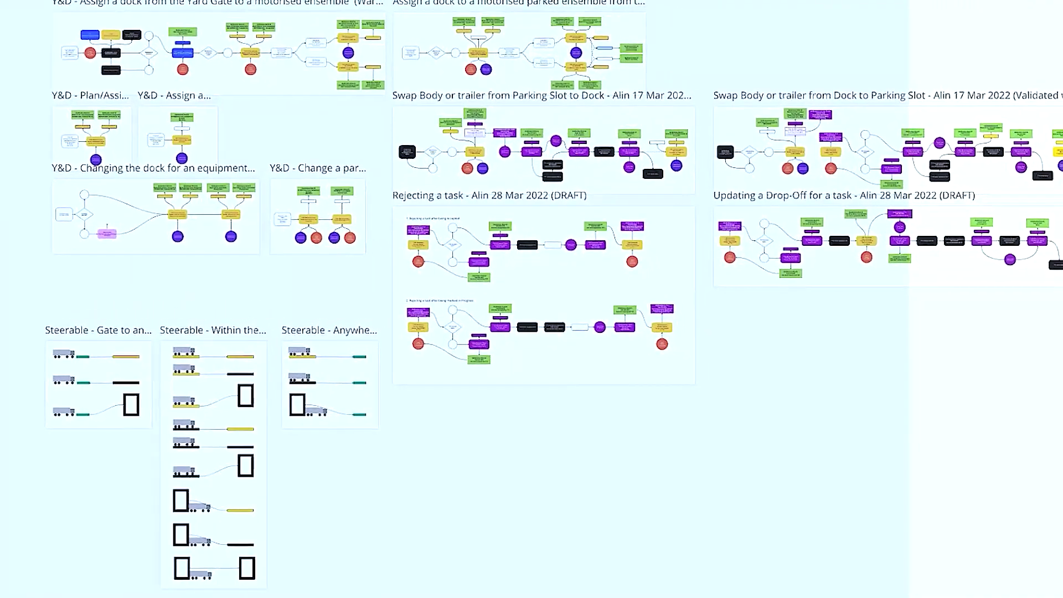
{"action": "mouse_move", "coordinate": [1056, 432]}
{"action": "left_mouse_down"}
{"action": "mouse_move", "coordinate": [854, 435]}
{"action": "mouse_move", "coordinate": [770, 545]}
{"action": "mouse_move", "coordinate": [490, 546]}
{"action": "left_mouse_up"}
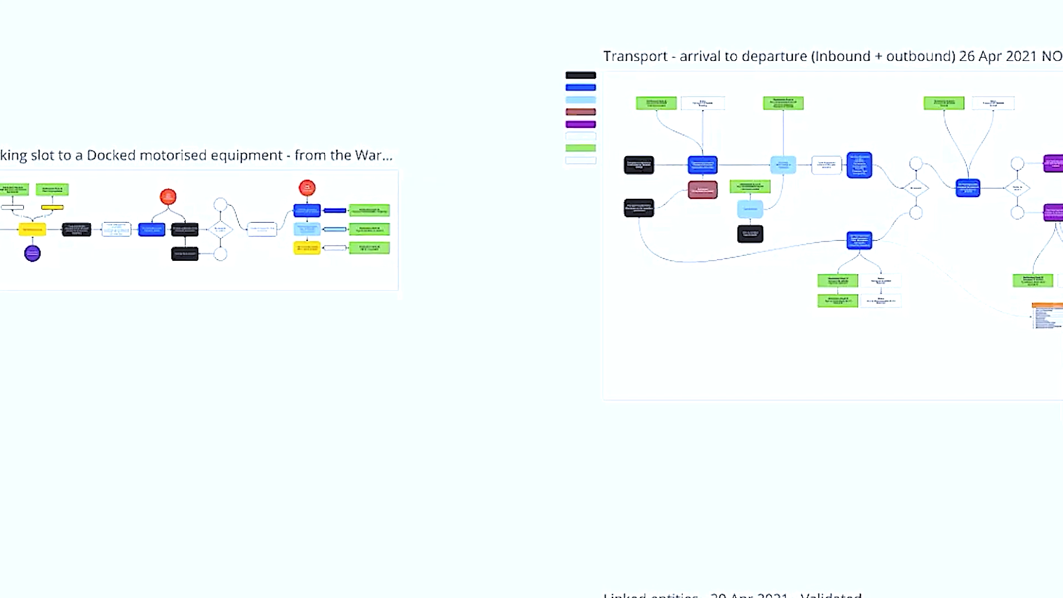
{"action": "scroll", "coordinate": [531, 299], "scroll_direction": "down", "scroll_amount": 4}
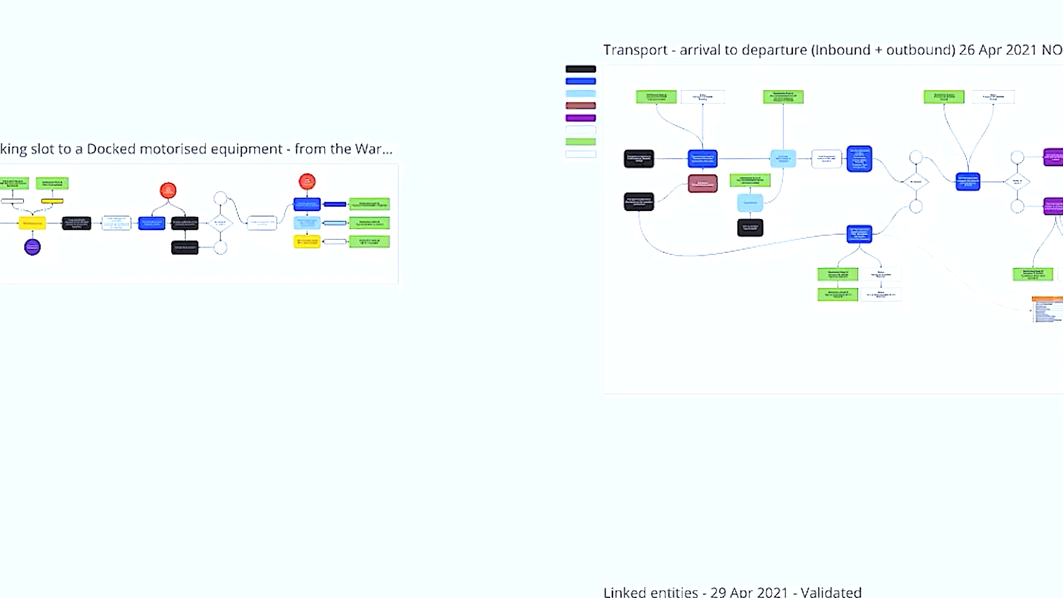
{"action": "scroll", "coordinate": [532, 299], "scroll_direction": "down", "scroll_amount": 4}
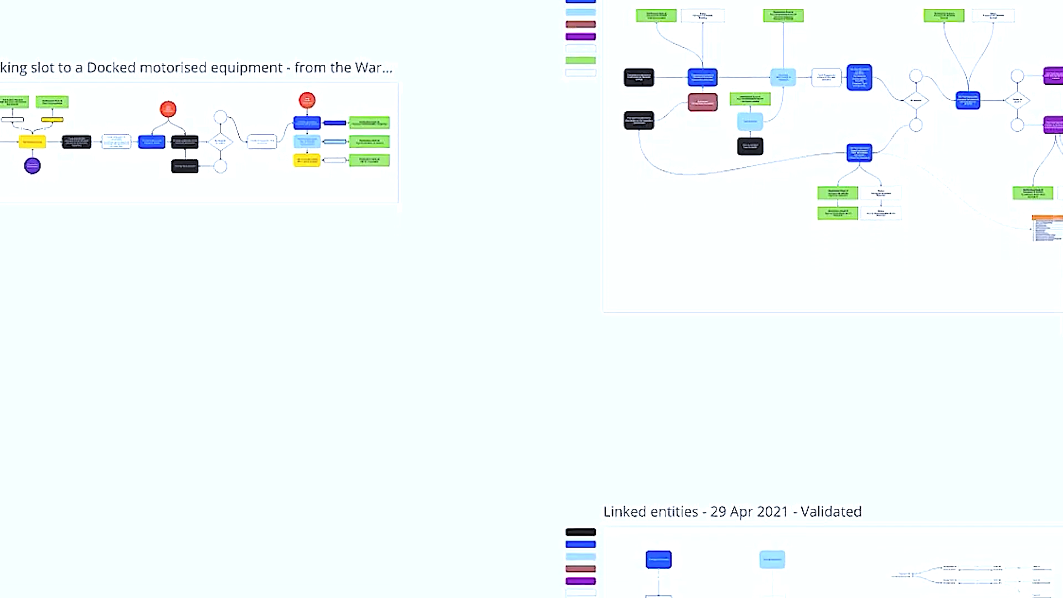
{"action": "scroll", "coordinate": [531, 299], "scroll_direction": "down", "scroll_amount": 4}
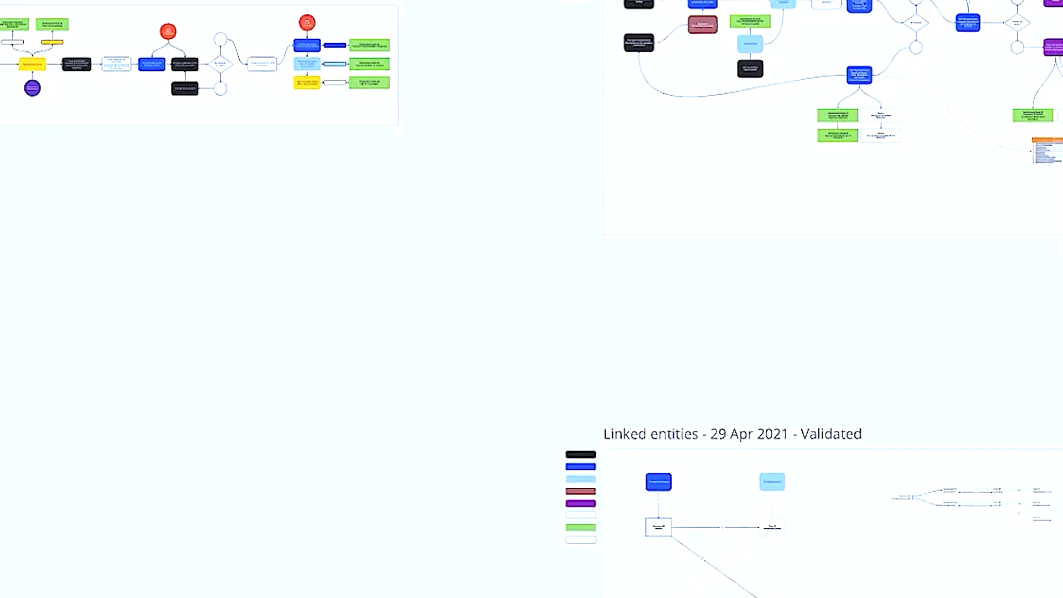